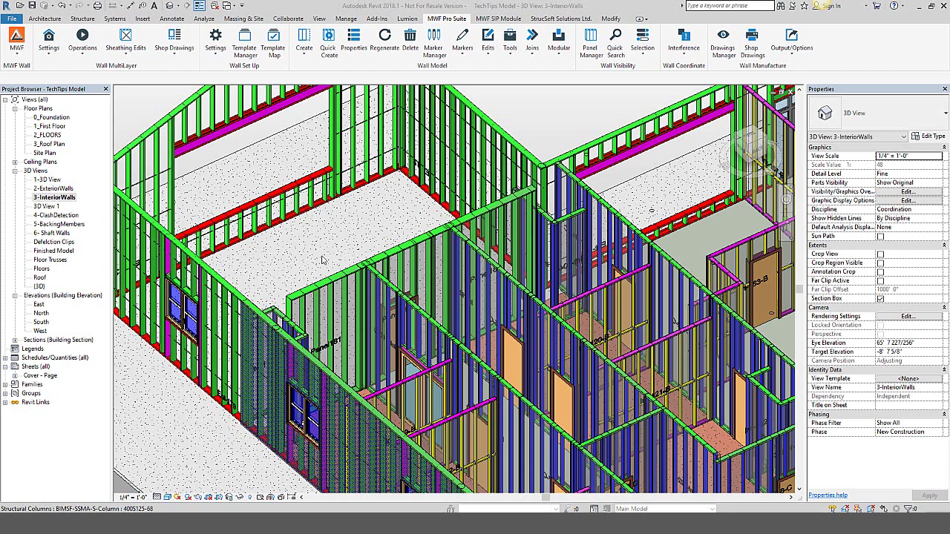
# Isolate the Ext-179 front wall framing in the 3D view
pyautogui.scroll(3, 324, 274)
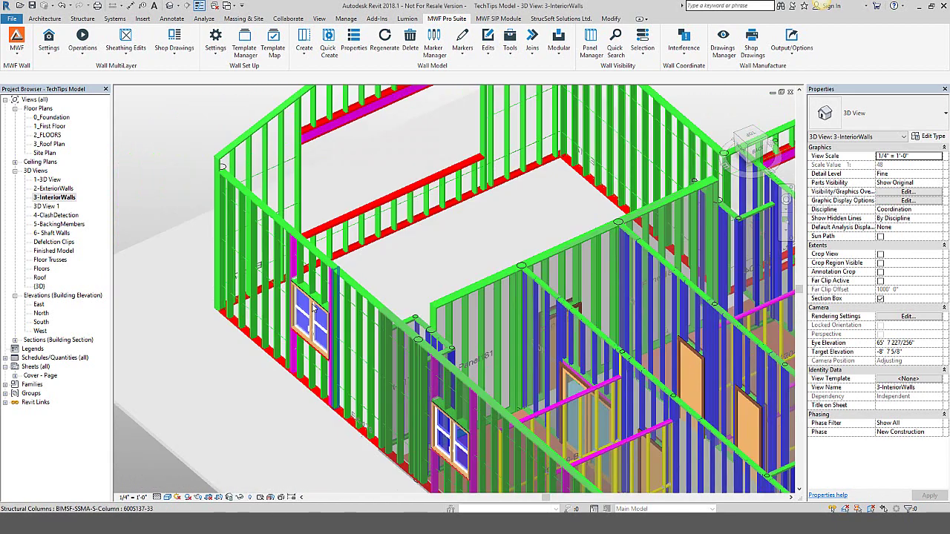
pyautogui.scroll(3, 372, 288)
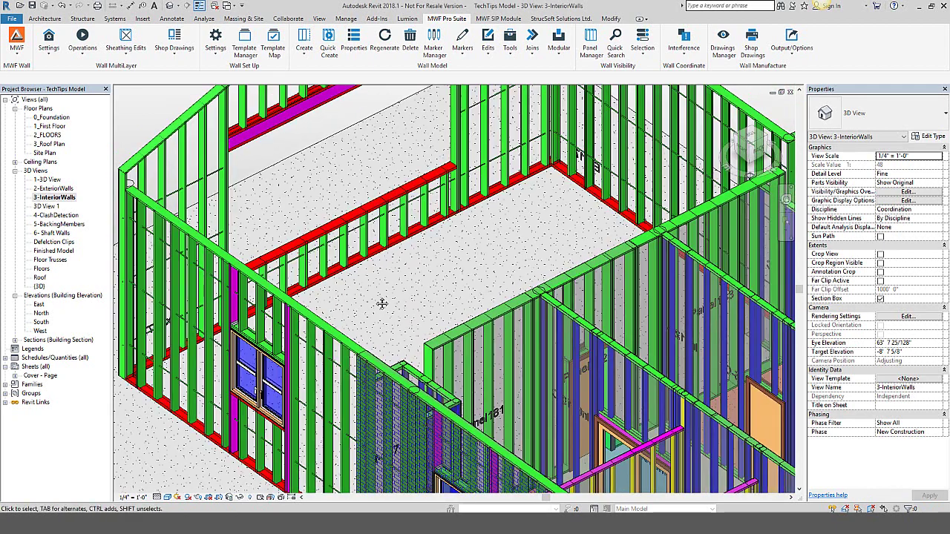
pyautogui.scroll(2, 381, 302)
pyautogui.click(510, 237)
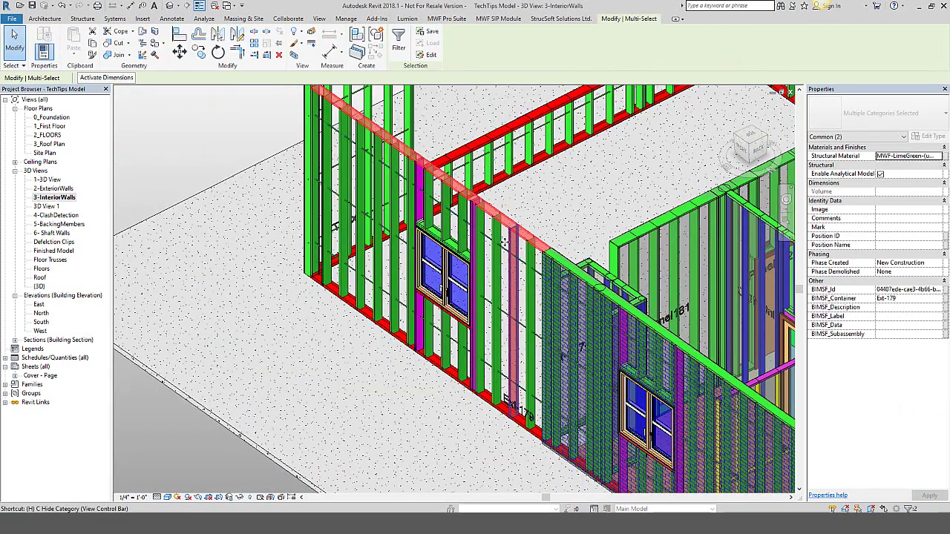
pyautogui.press('h')
pyautogui.press('h')
pyautogui.scroll(2, 467, 215)
pyautogui.scroll(2, 467, 215)
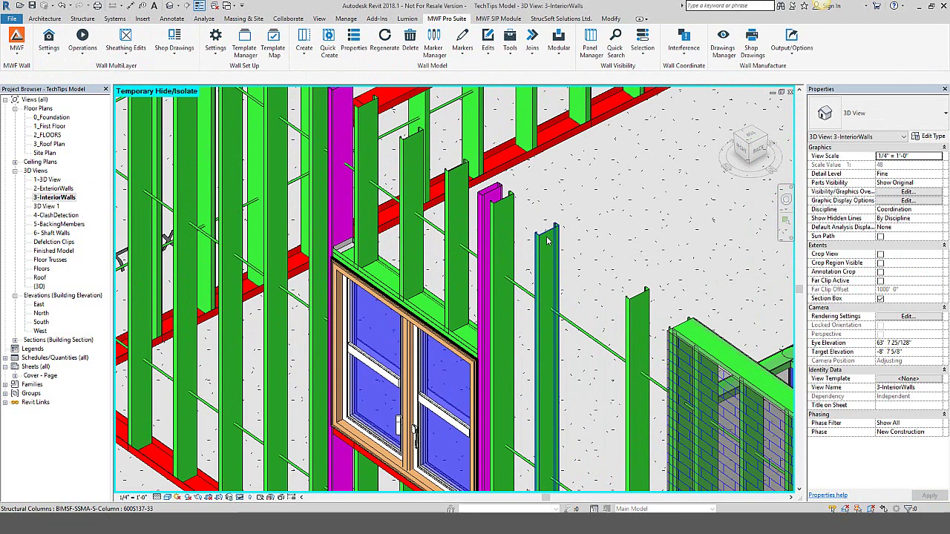
# Inspect the Structural Material of a lime green stud and the magenta track beside the window
pyautogui.click(536, 238)
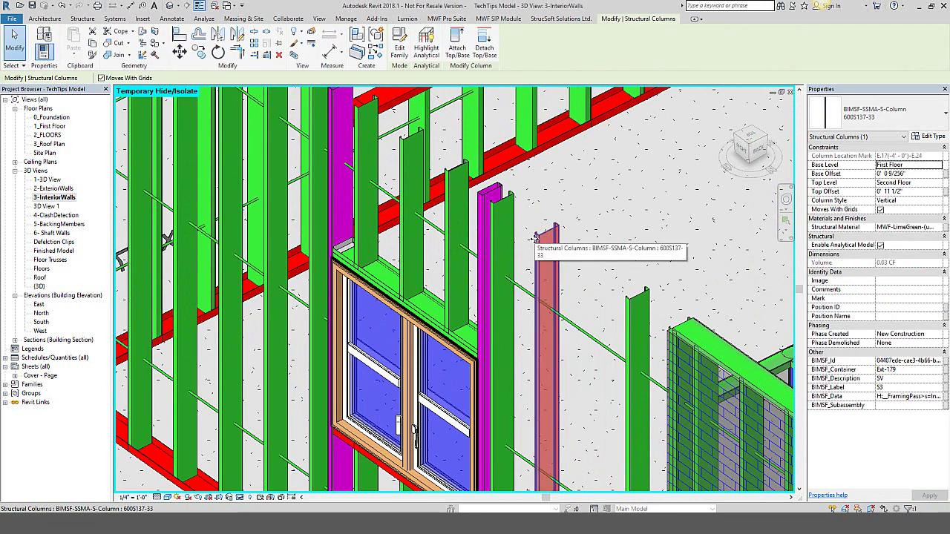
pyautogui.click(615, 214)
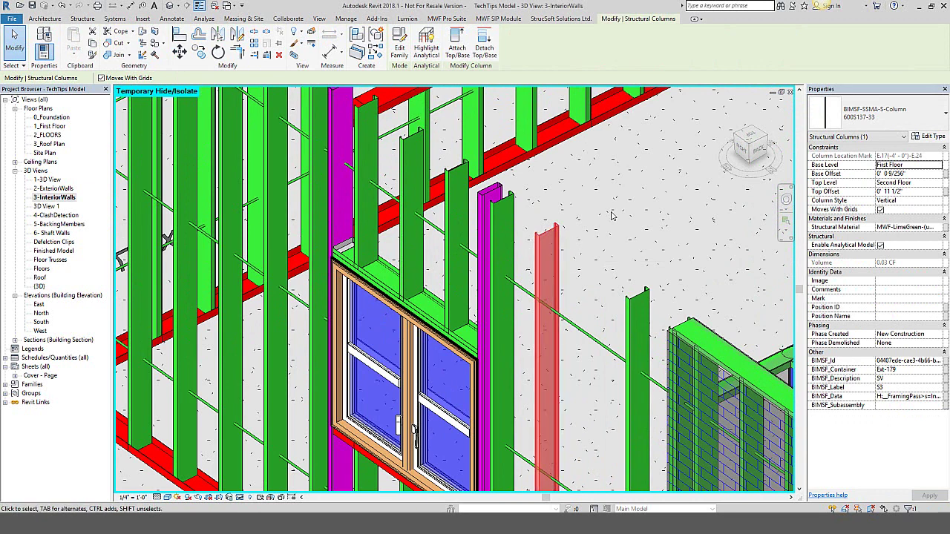
pyautogui.click(494, 200)
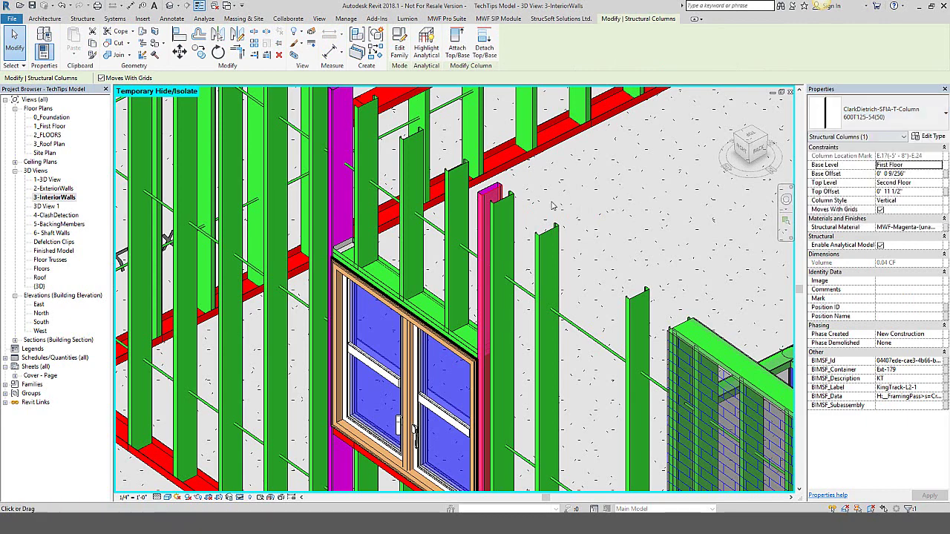
pyautogui.moveTo(445, 245)
pyautogui.keyDown('shift'); pyautogui.mouseDown(button='middle')
pyautogui.moveTo(482, 254)
pyautogui.moveTo(448, 243)
pyautogui.moveTo(468, 253)
pyautogui.mouseUp(button='middle'); pyautogui.keyUp('shift')
pyautogui.press('Escape')
pyautogui.click(475, 282)
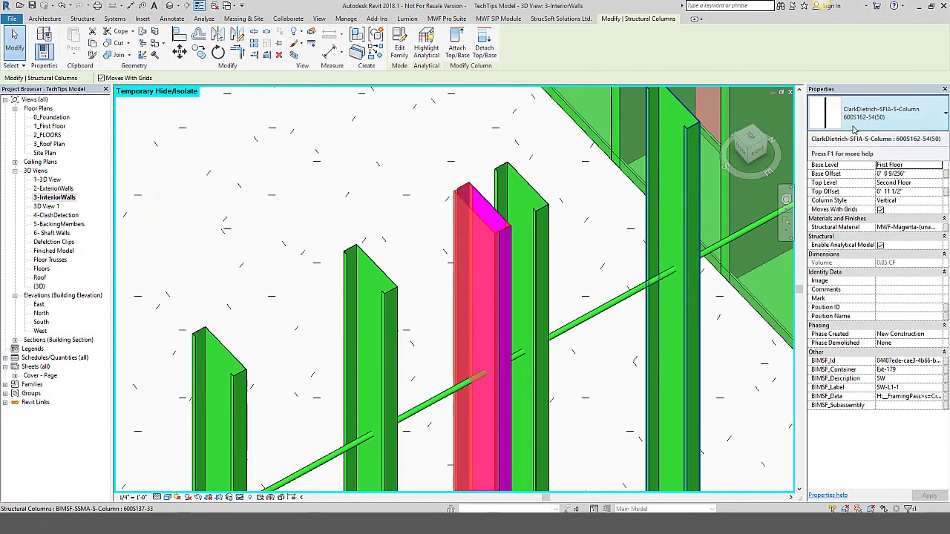
pyautogui.click(420, 175)
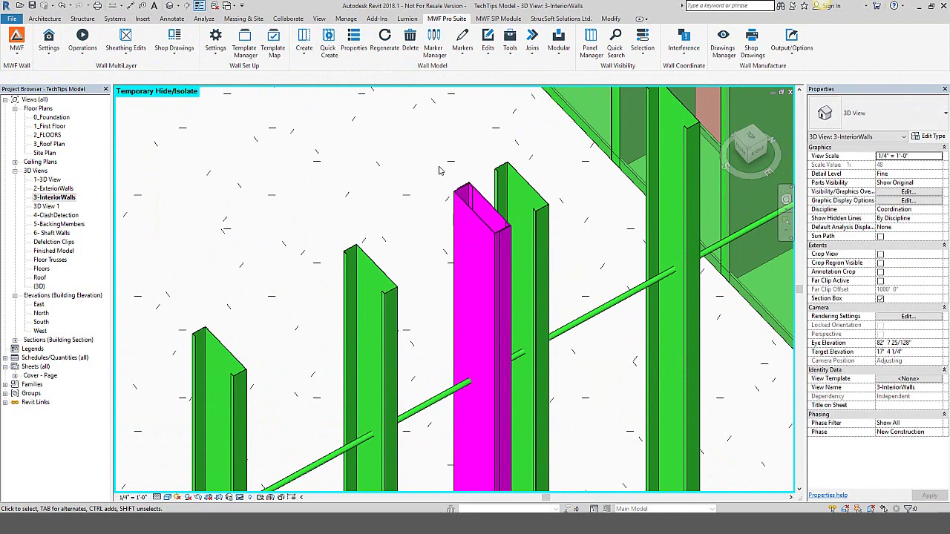
# Zoom out and shift the view to bring the wall's bottom track into view
pyautogui.scroll(-2, 439, 171)
pyautogui.scroll(-2, 423, 214)
pyautogui.scroll(-2, 423, 214)
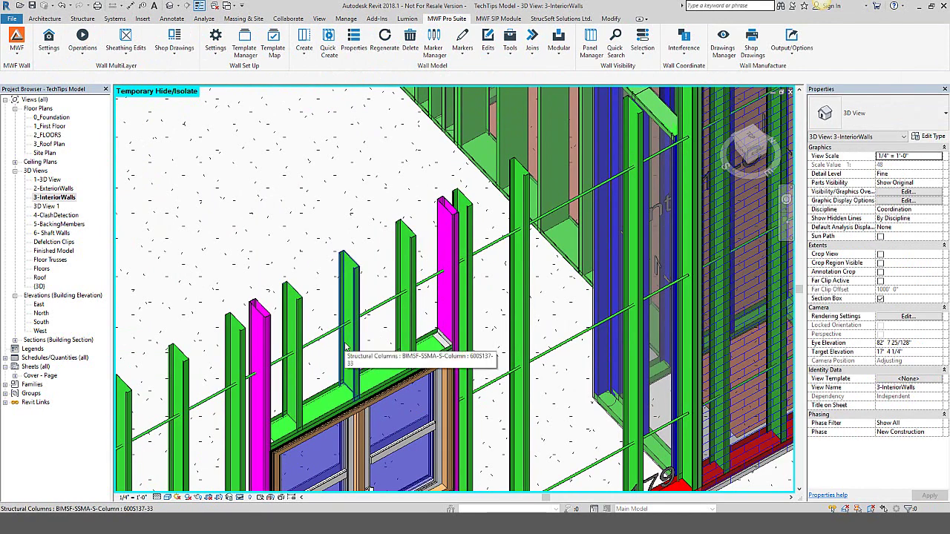
pyautogui.scroll(-1, 345, 346)
pyautogui.scroll(-1, 299, 311)
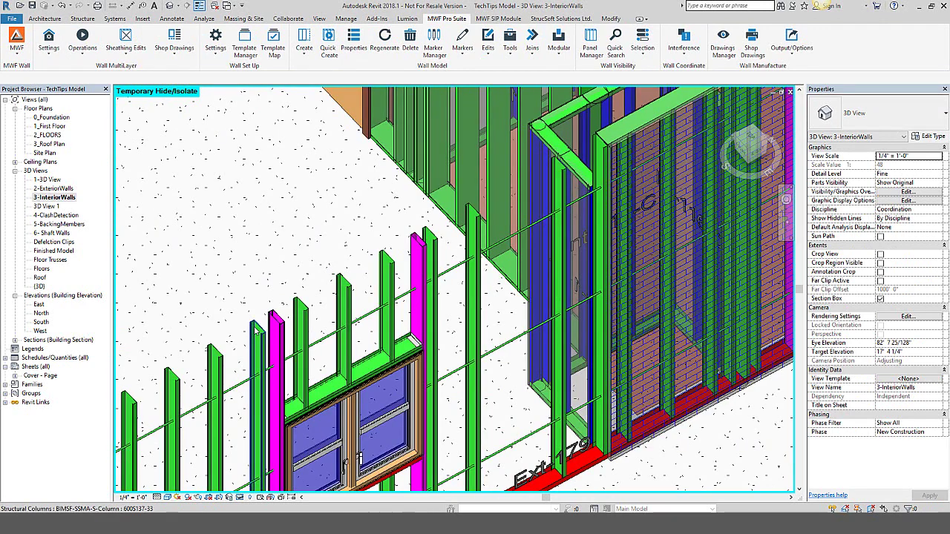
pyautogui.moveTo(308, 240); pyautogui.dragTo(274, 155, button='middle')
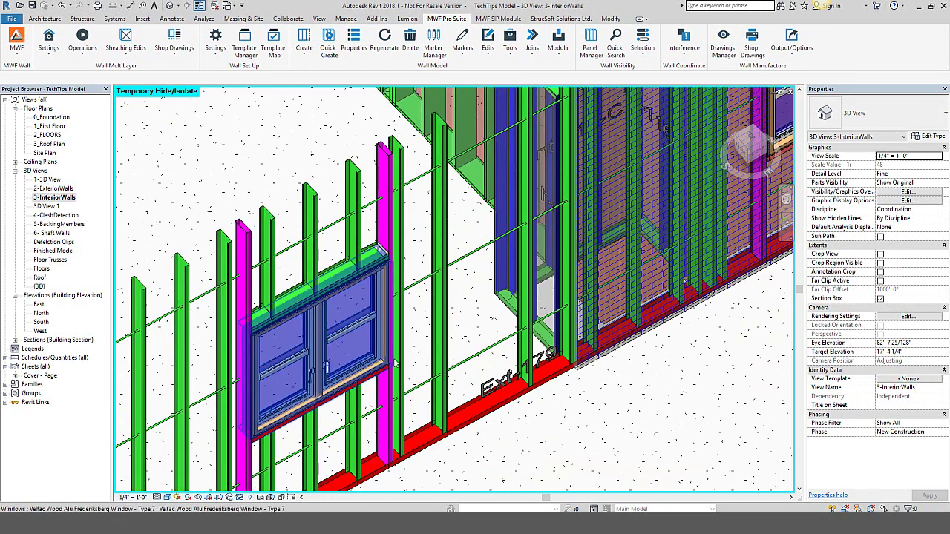
# Check the red bottom track and lime green top plate gauges, then orbit to show interior walls
pyautogui.click(472, 406)
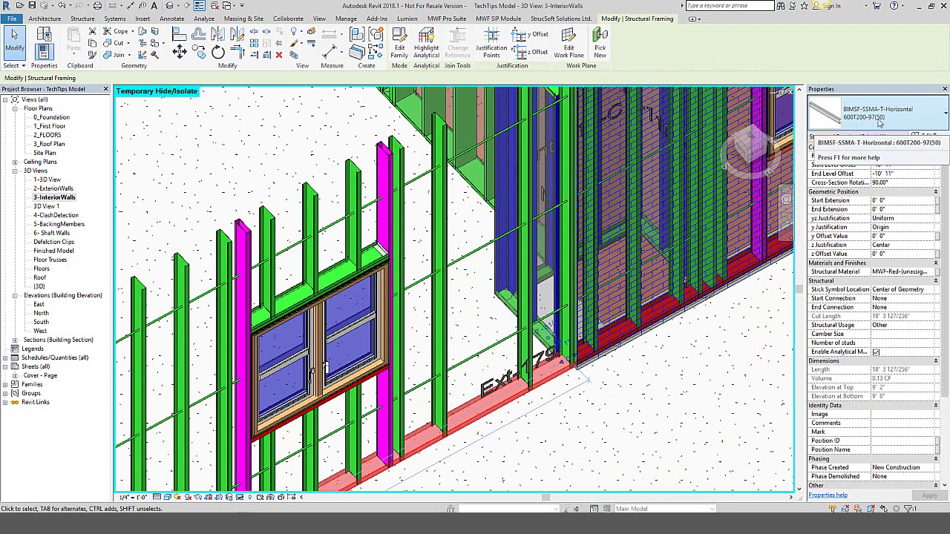
pyautogui.press('Escape')
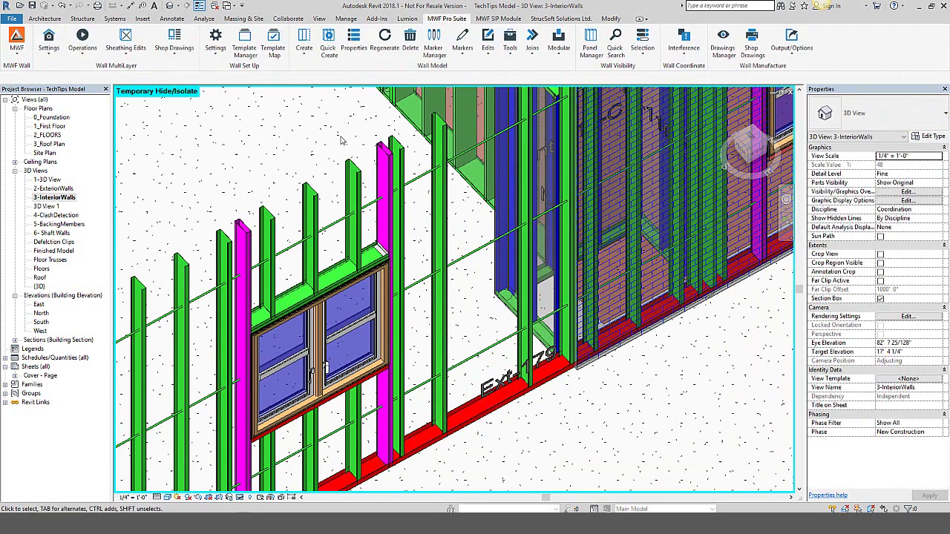
pyautogui.click(539, 301)
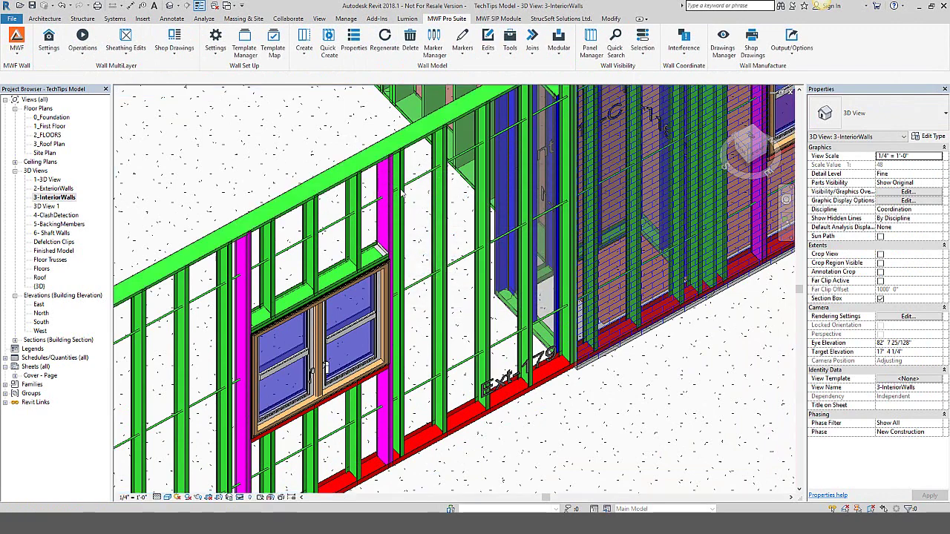
pyautogui.click(419, 143)
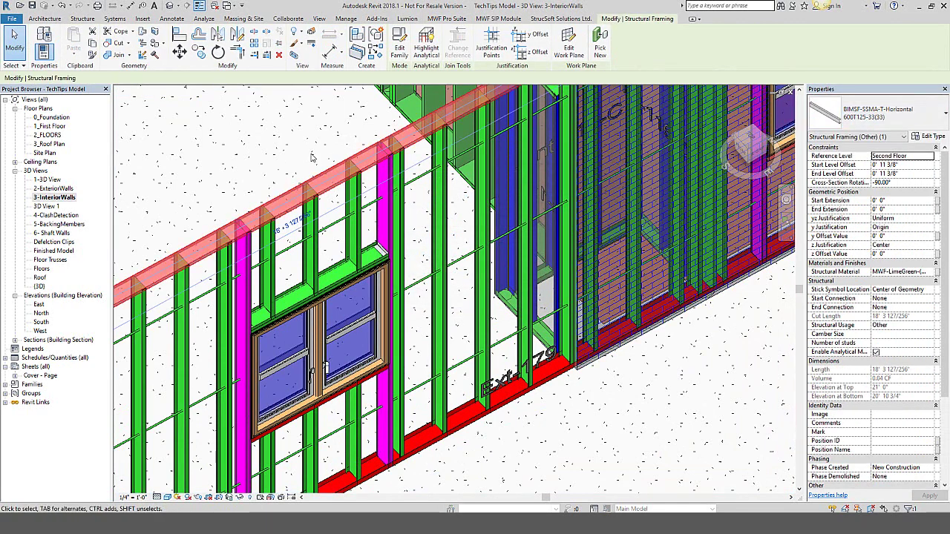
pyautogui.keyDown('shift'); pyautogui.moveTo(343, 158); pyautogui.dragTo(360, 174, button='middle'); pyautogui.keyUp('shift')
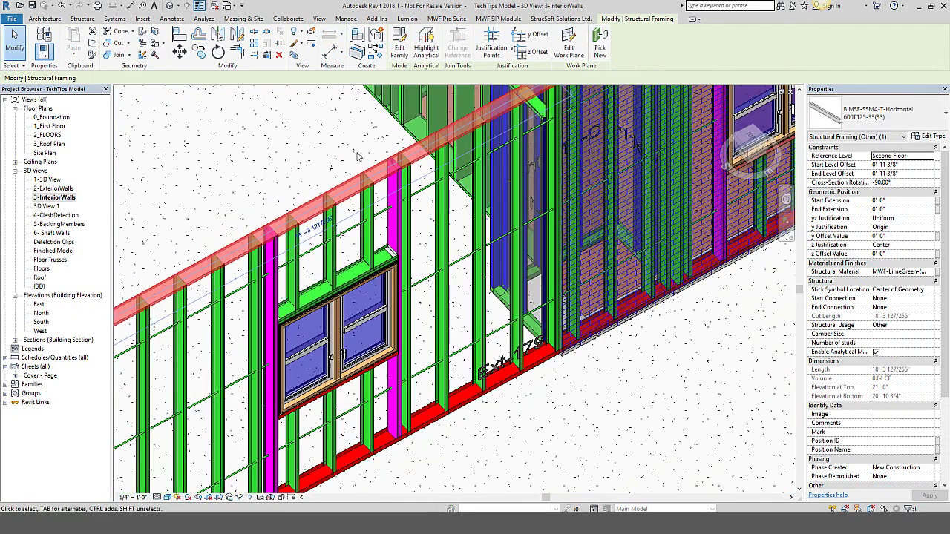
pyautogui.press('Escape')
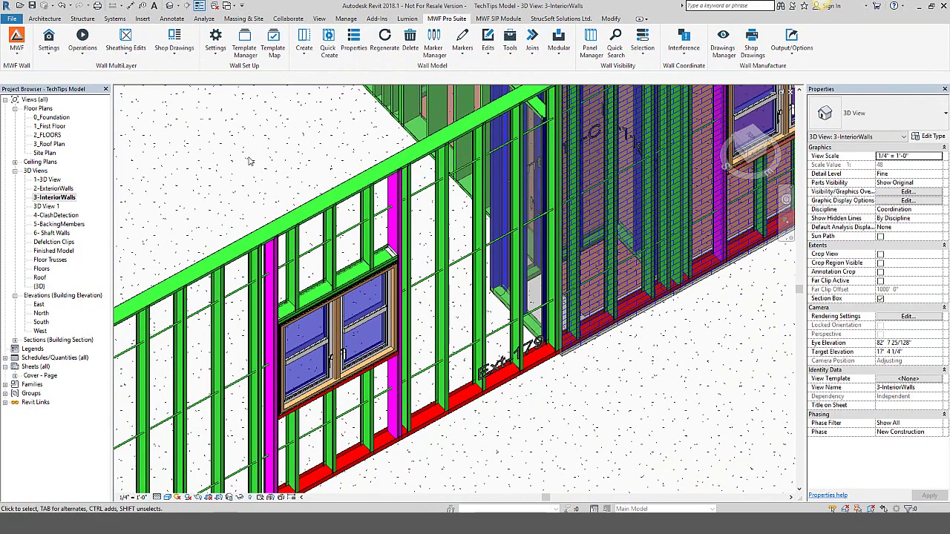
pyautogui.moveTo(241, 169)
pyautogui.keyDown('shift'); pyautogui.mouseDown(button='middle')
pyautogui.moveTo(330, 341)
pyautogui.moveTo(186, 307)
pyautogui.mouseUp(button='middle'); pyautogui.keyUp('shift')
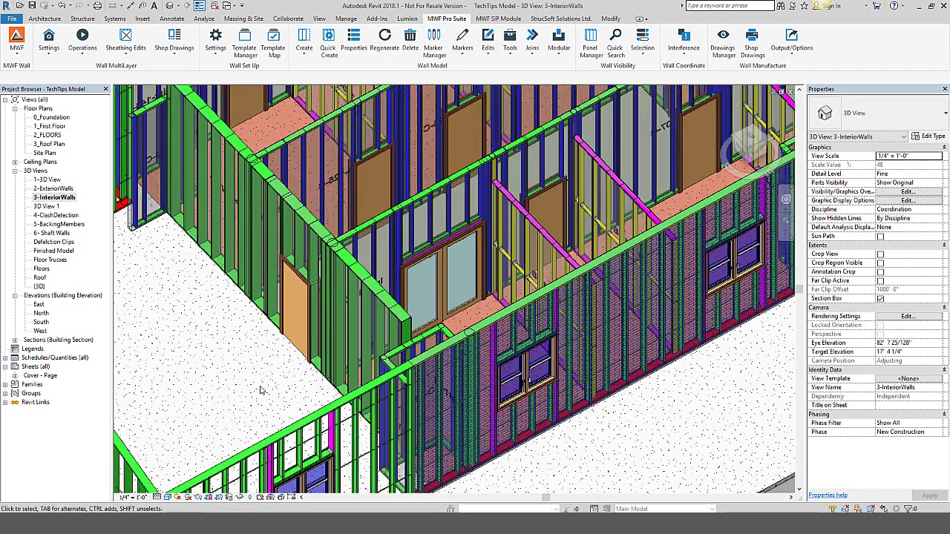
# Open Wall Set Up's Project Material Scheme and enlarge its table to show all thickness rows
pyautogui.click(215, 47)
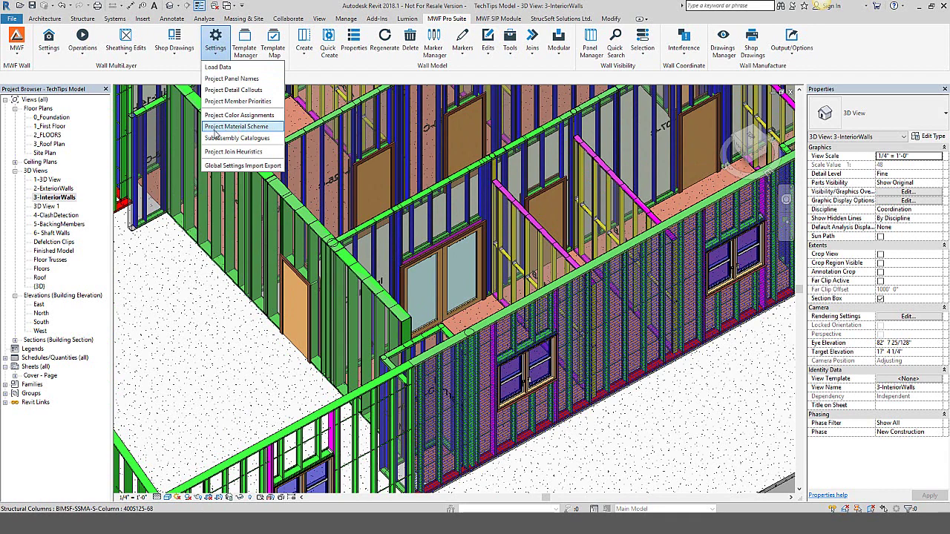
pyautogui.click(245, 132)
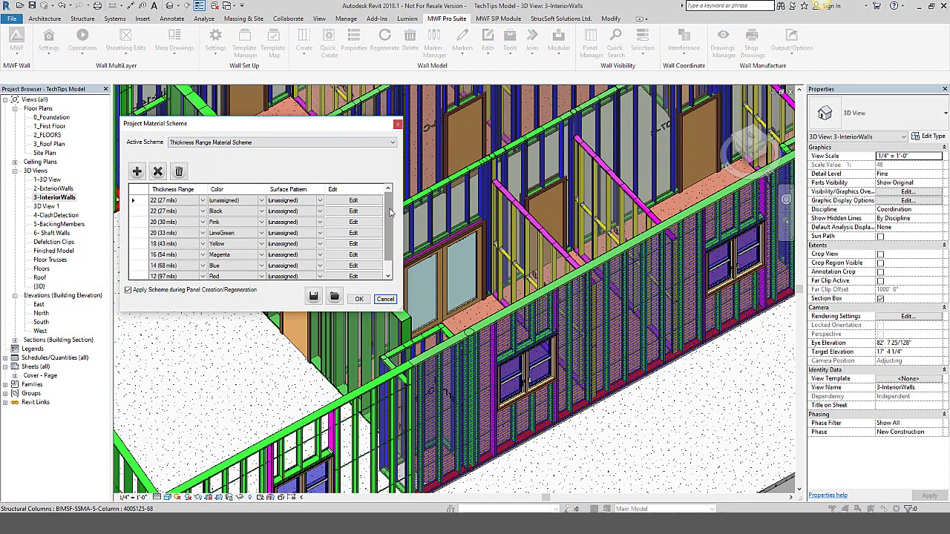
pyautogui.moveTo(390, 213); pyautogui.dragTo(390, 226)
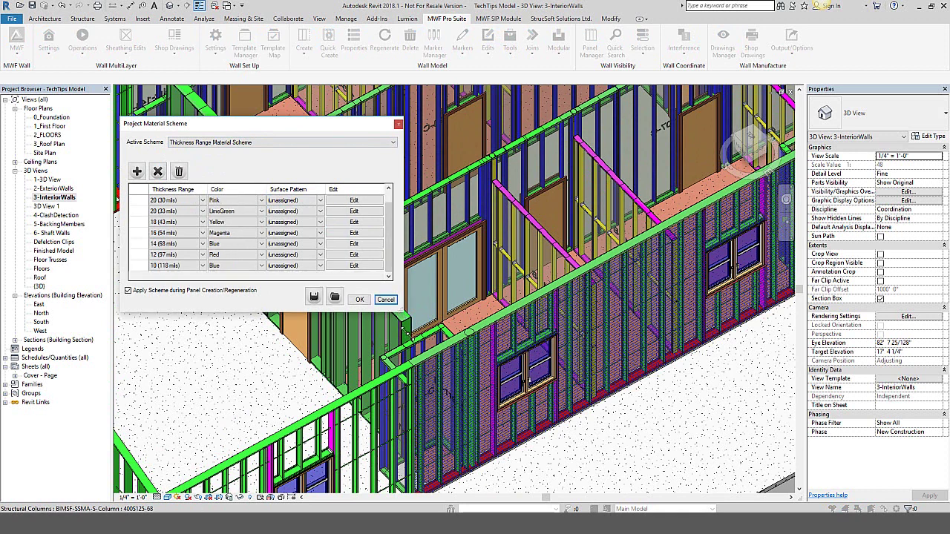
pyautogui.moveTo(403, 311); pyautogui.dragTo(434, 381)
pyautogui.click(221, 211)
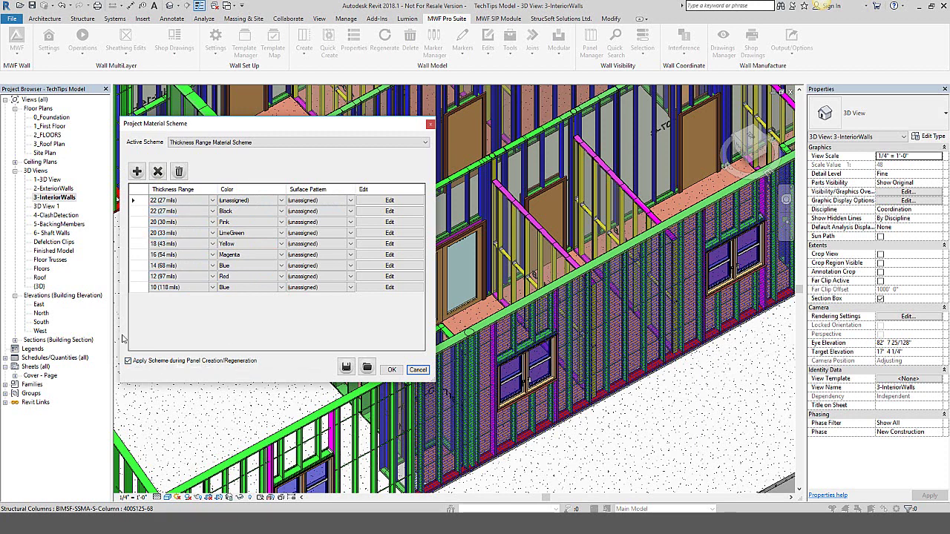
# Switch to the Type Name Material Scheme, clear its table, and close the settings
pyautogui.click(371, 141)
pyautogui.click(338, 159)
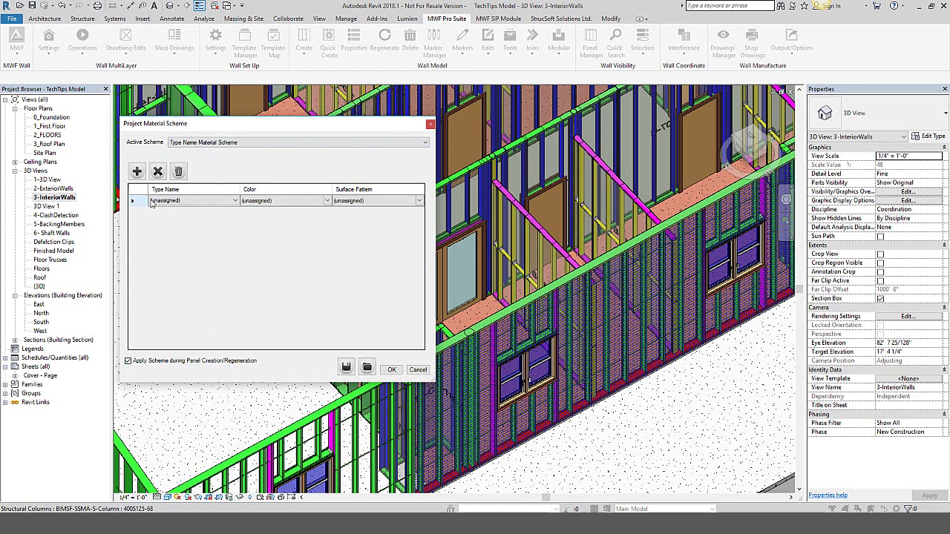
pyautogui.click(178, 172)
pyautogui.click(278, 273)
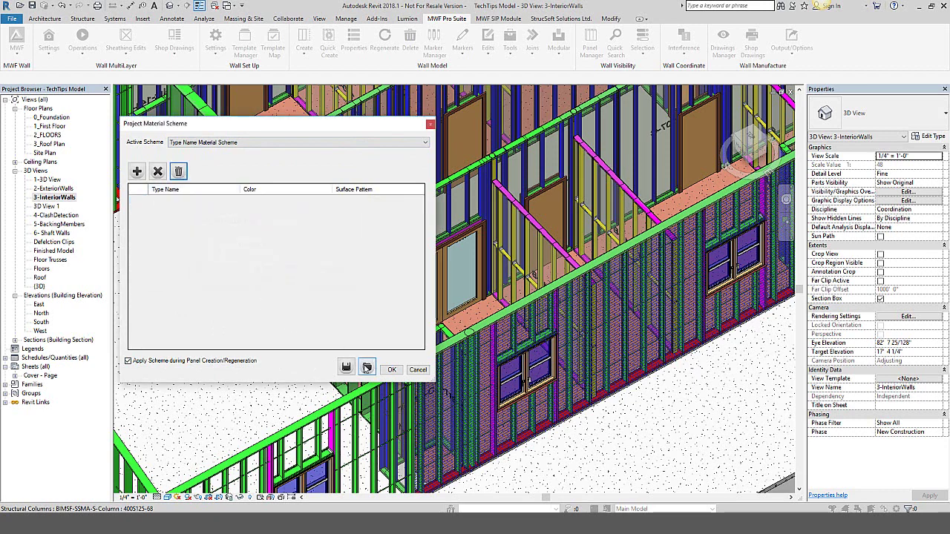
pyautogui.click(392, 369)
pyautogui.click(304, 239)
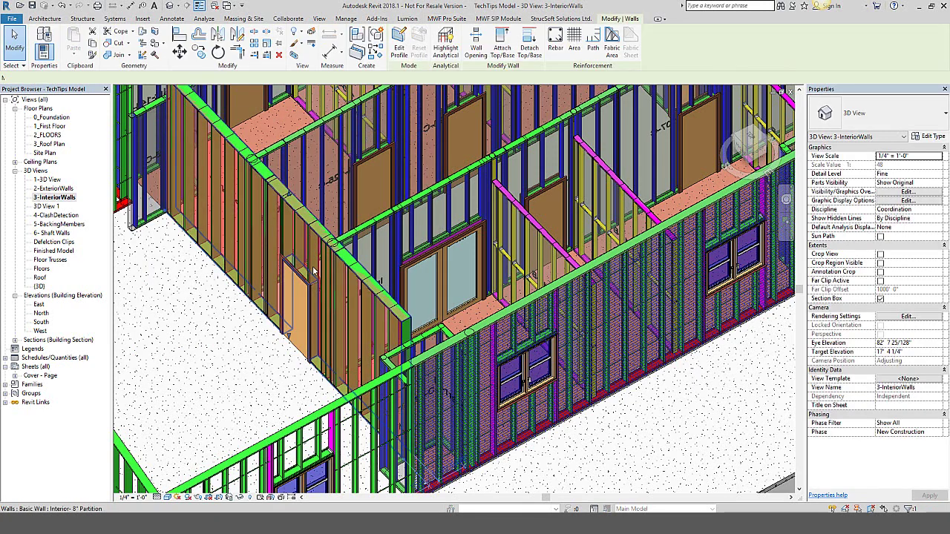
# Delete the members of the 8-inch partition's three panels and Quick Create them again
pyautogui.click(444, 19)
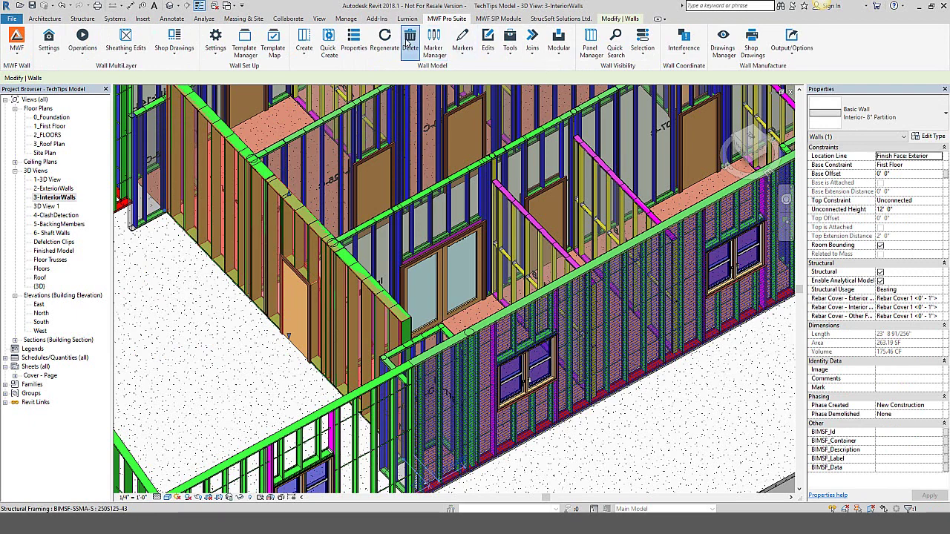
pyautogui.click(409, 41)
pyautogui.click(282, 236)
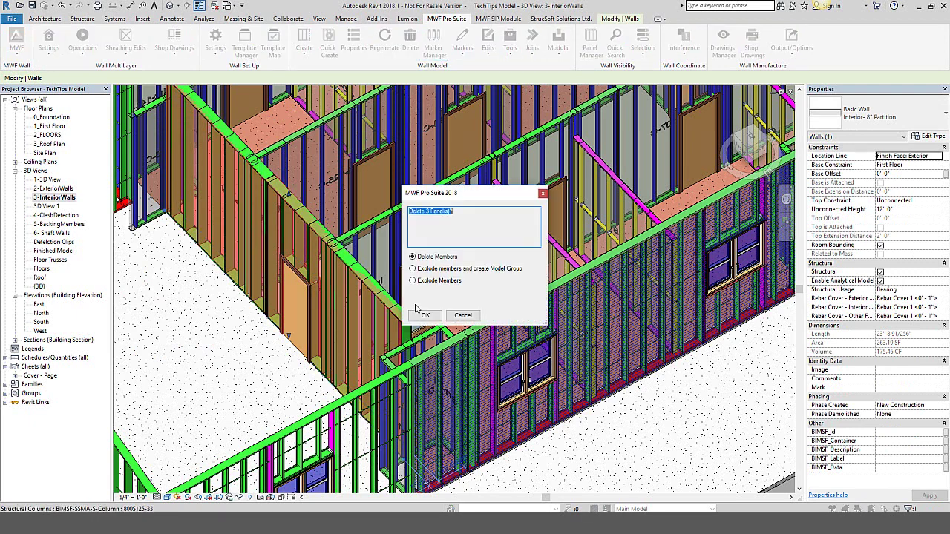
pyautogui.click(425, 312)
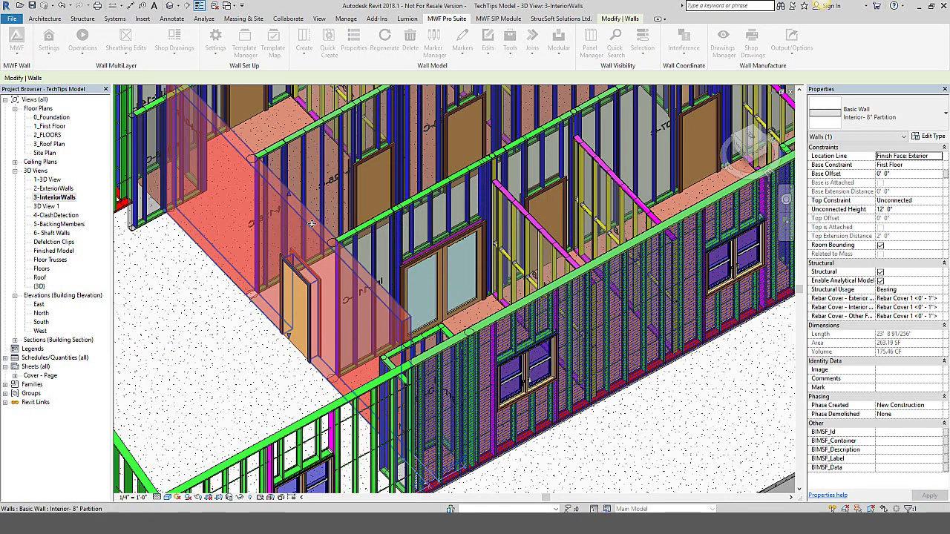
pyautogui.press('c')
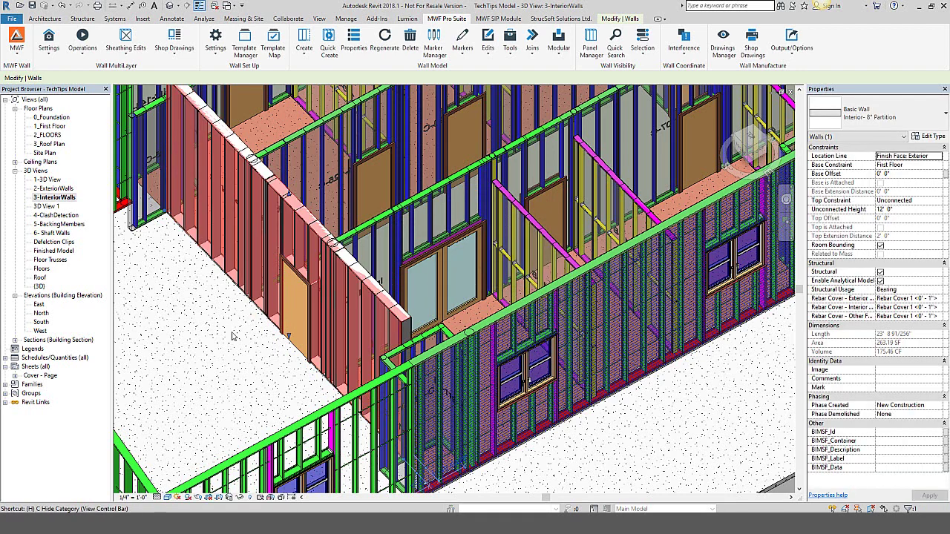
# Temporarily hide the wall with HH and orbit to inspect the regenerated partition framing
pyautogui.press('h')
pyautogui.press('h')
pyautogui.keyDown('shift'); pyautogui.moveTo(250, 343); pyautogui.dragTo(447, 334, button='middle'); pyautogui.keyUp('shift')
pyautogui.click(443, 337)
pyautogui.scroll(2, 397, 336)
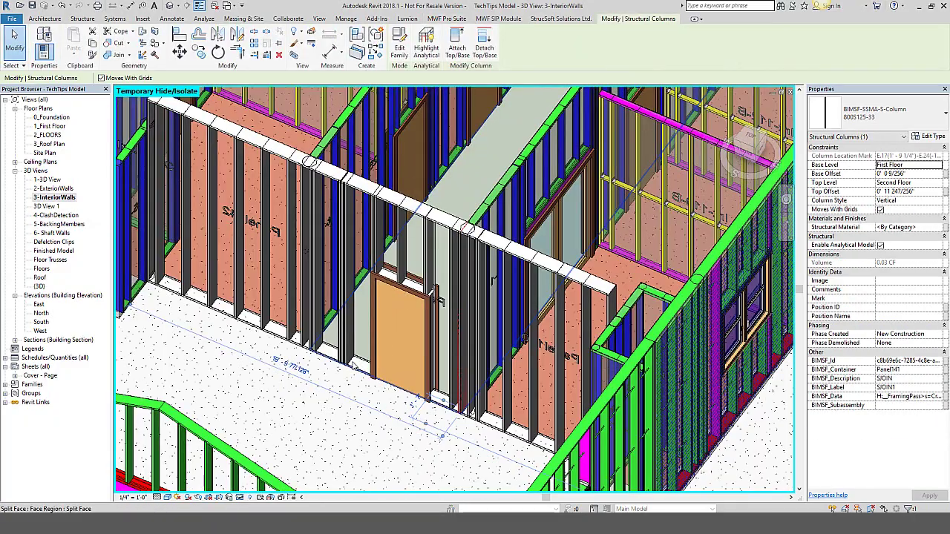
pyautogui.press('Escape')
pyautogui.scroll(-2, 399, 326)
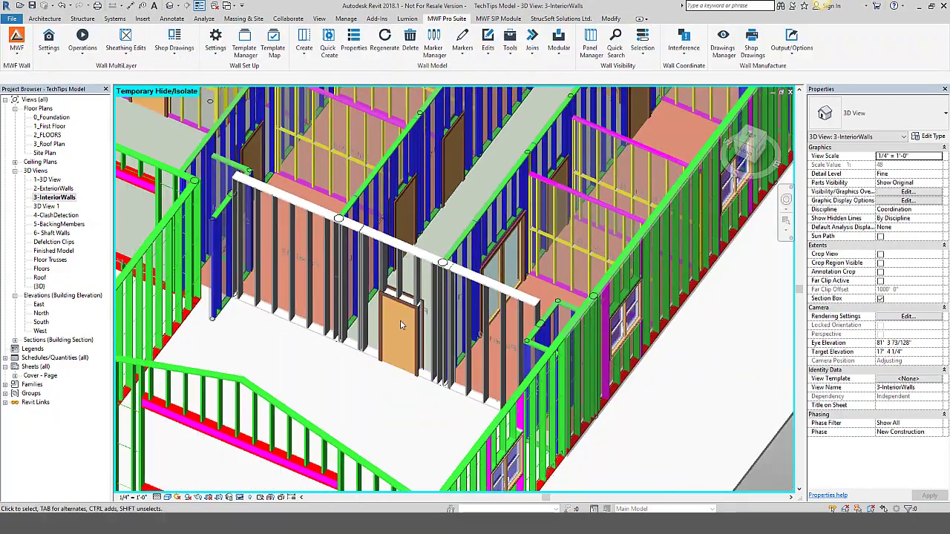
pyautogui.scroll(2, 400, 320)
pyautogui.click(215, 47)
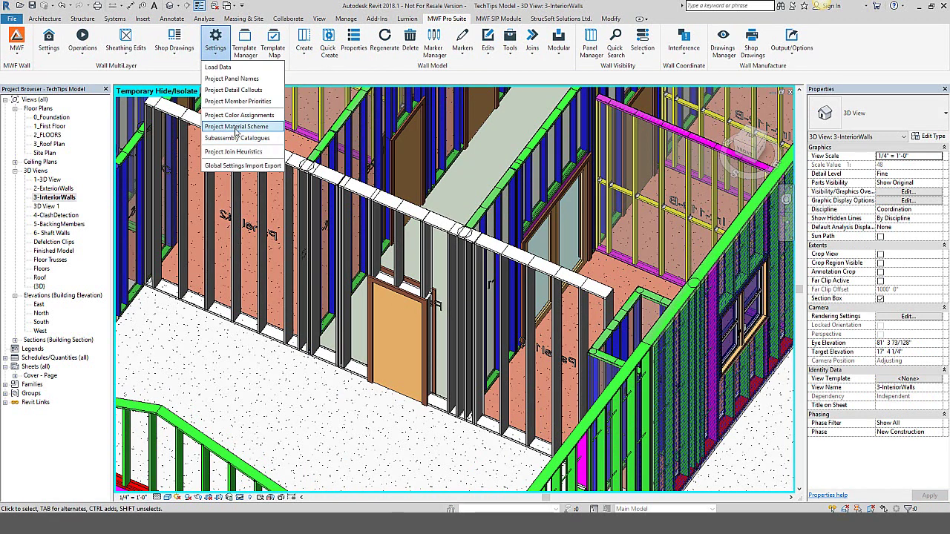
# Review the Type Name scheme in Project Material Scheme, adding a new row and browsing stud types
pyautogui.click(236, 127)
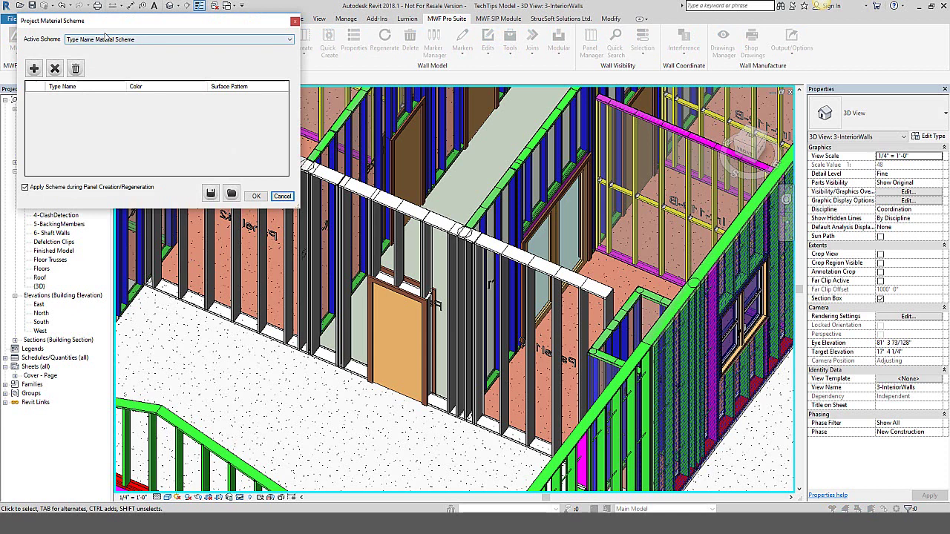
pyautogui.click(106, 39)
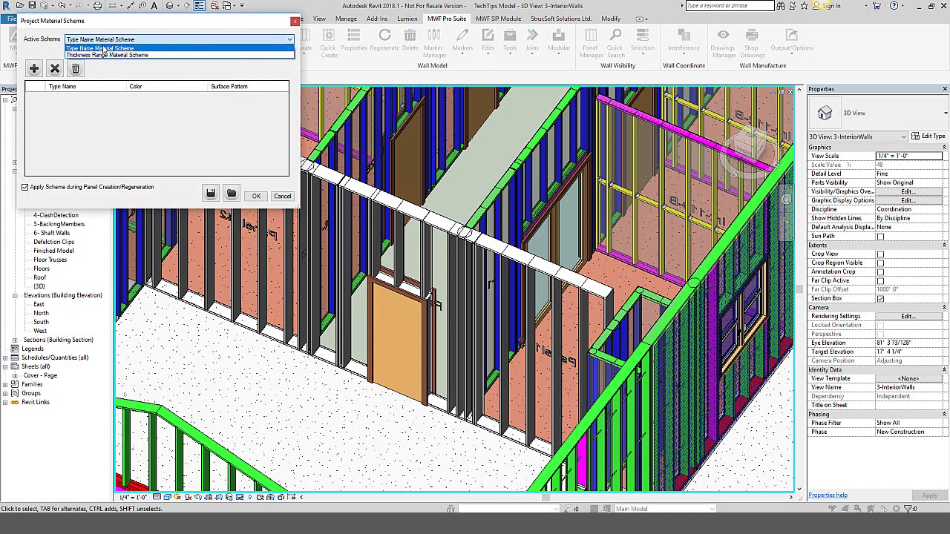
pyautogui.click(104, 48)
pyautogui.click(33, 68)
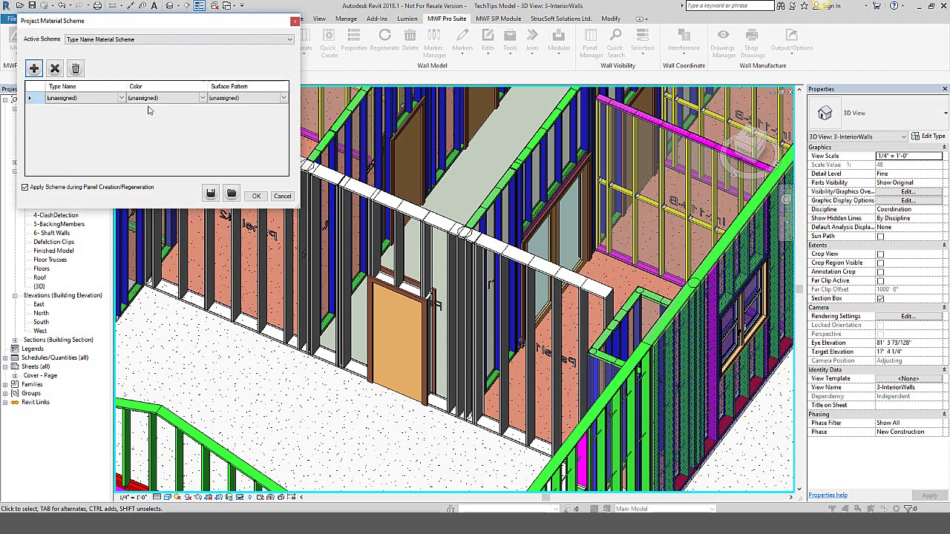
pyautogui.click(121, 98)
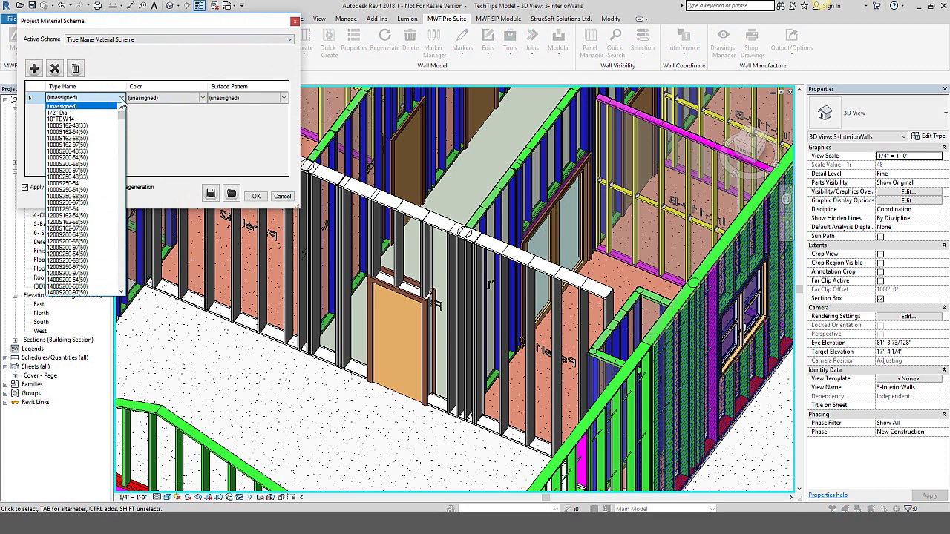
pyautogui.click(123, 40)
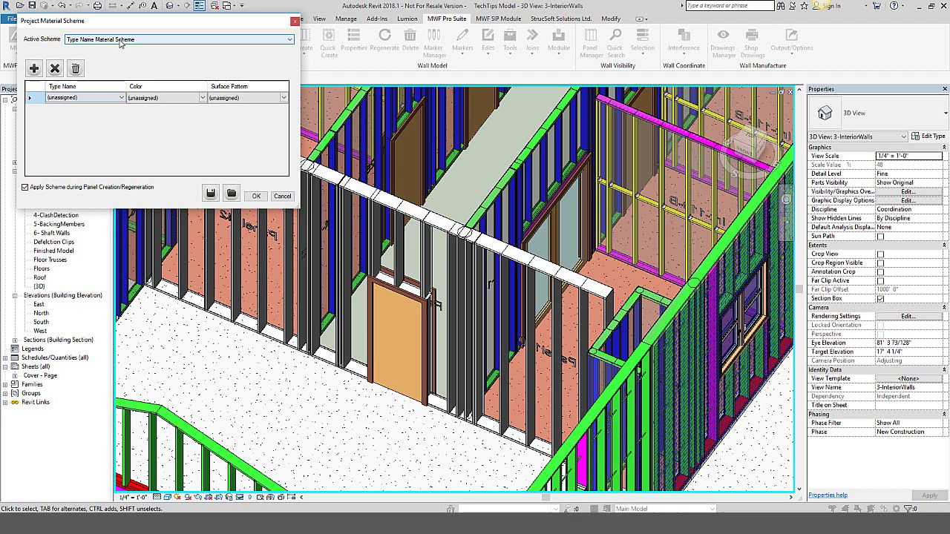
# Activate the Thickness Range scheme and recolour the 20 (33 mils) gauge from LimeGreen to Olive
pyautogui.click(112, 55)
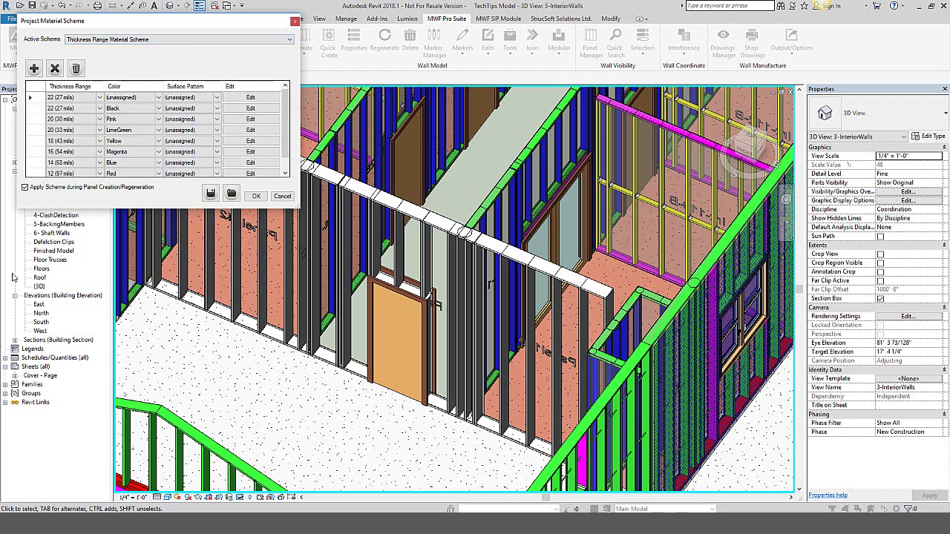
pyautogui.click(159, 130)
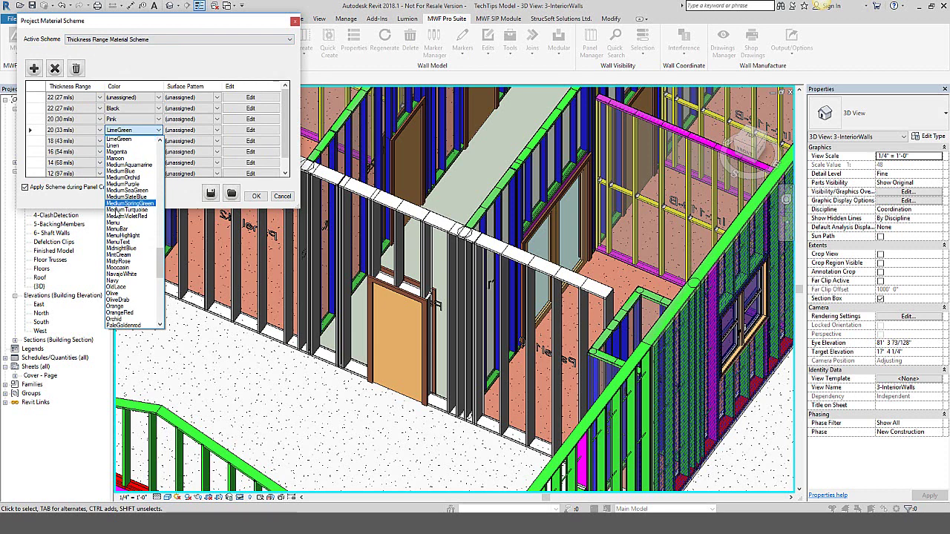
pyautogui.scroll(-1, 126, 271)
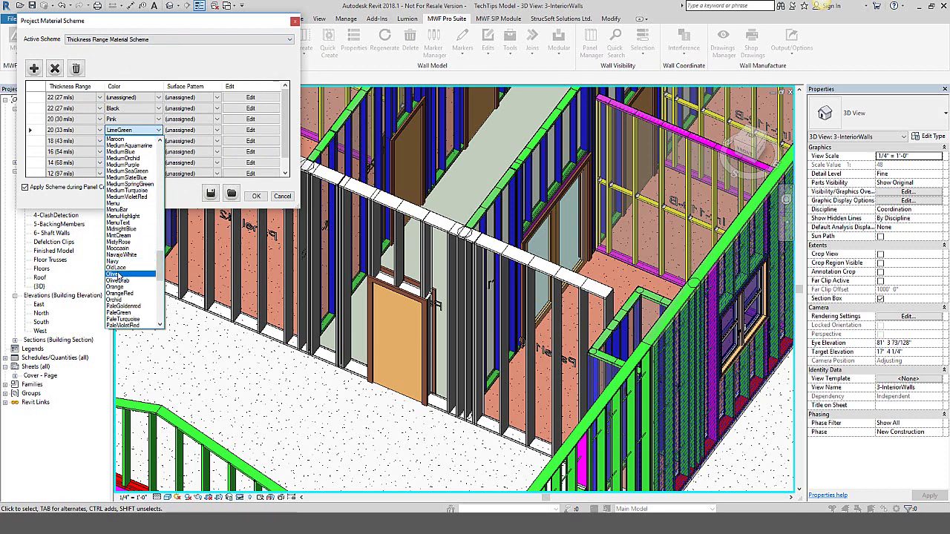
pyautogui.click(115, 274)
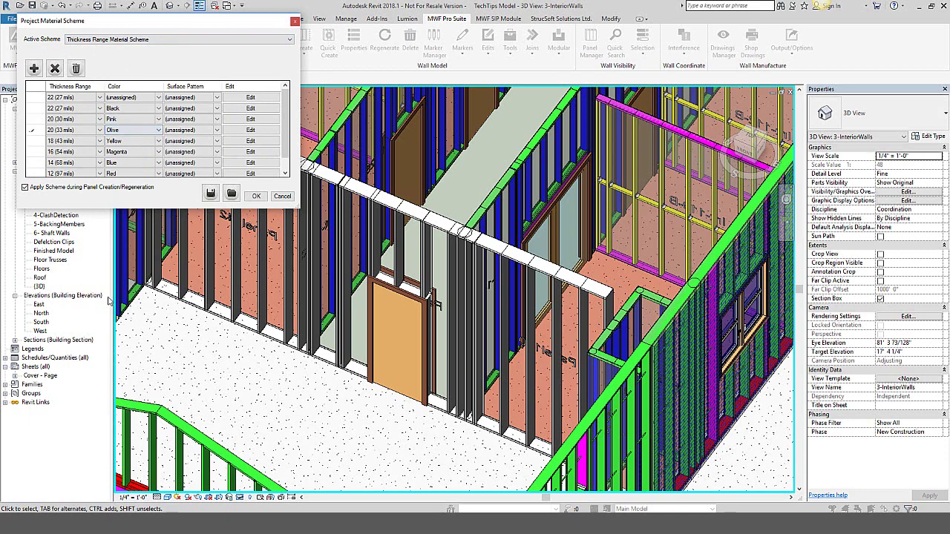
# Apply the scheme and regenerate the partition panel beside the door so 33-mil members show olive
pyautogui.click(256, 196)
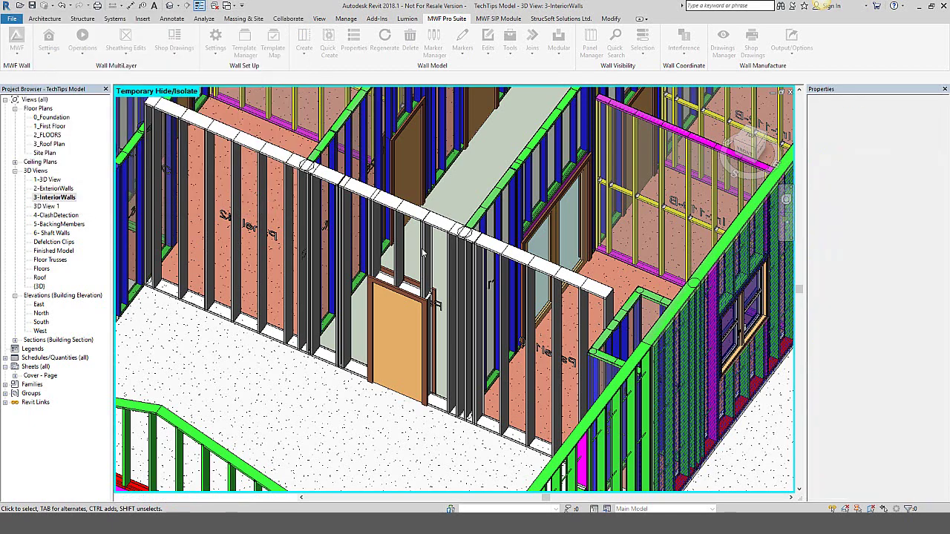
pyautogui.click(442, 300)
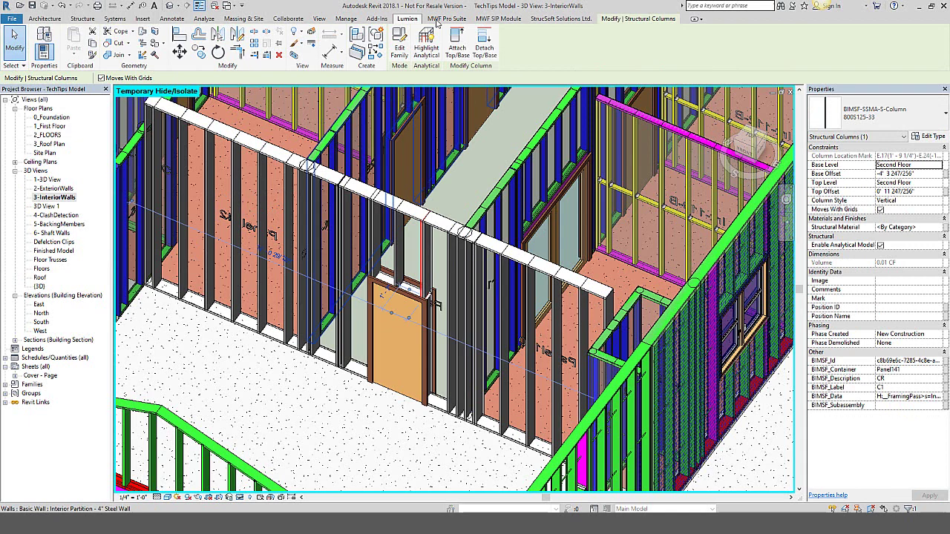
pyautogui.click(446, 18)
pyautogui.click(384, 39)
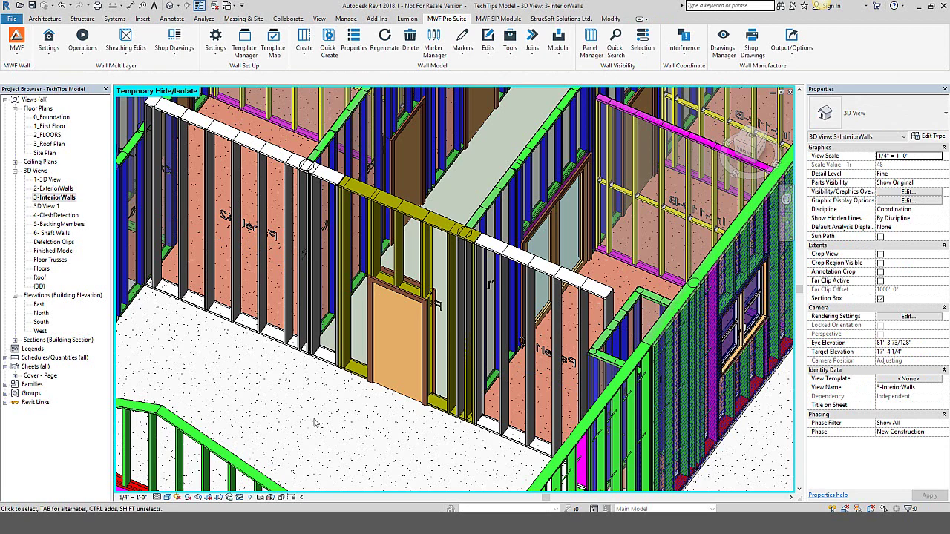
pyautogui.scroll(-2, 313, 422)
pyautogui.scroll(2, 464, 273)
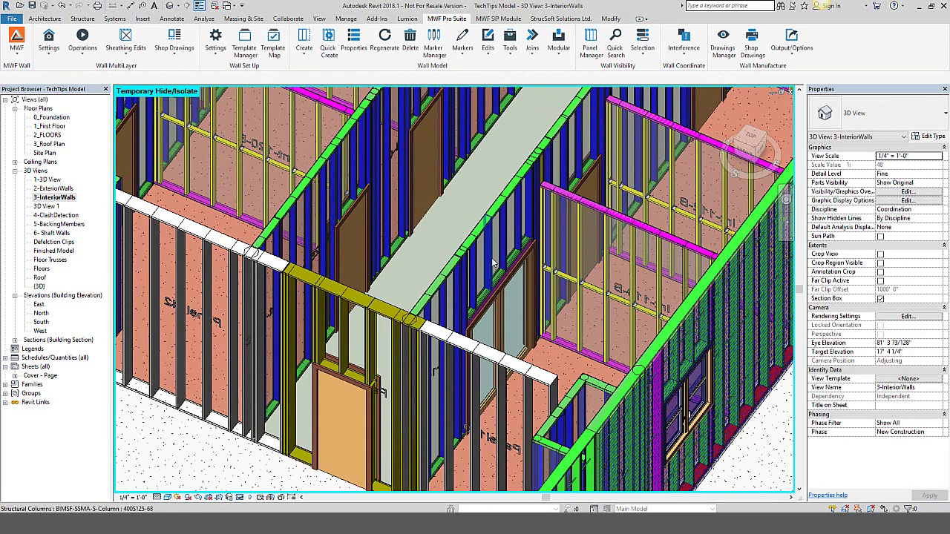
# Regenerate the long 4-inch interior steel partition wall with the updated colour scheme
pyautogui.click(499, 220)
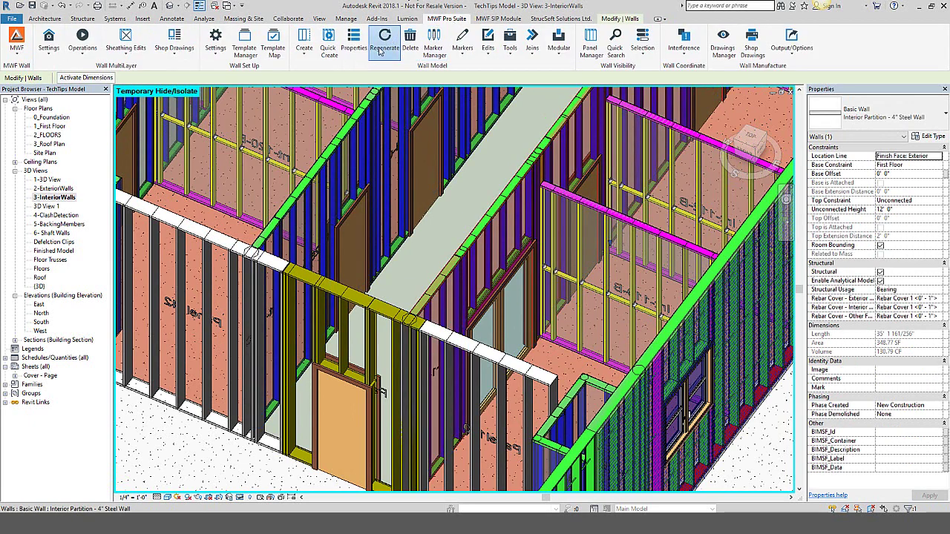
pyautogui.click(383, 45)
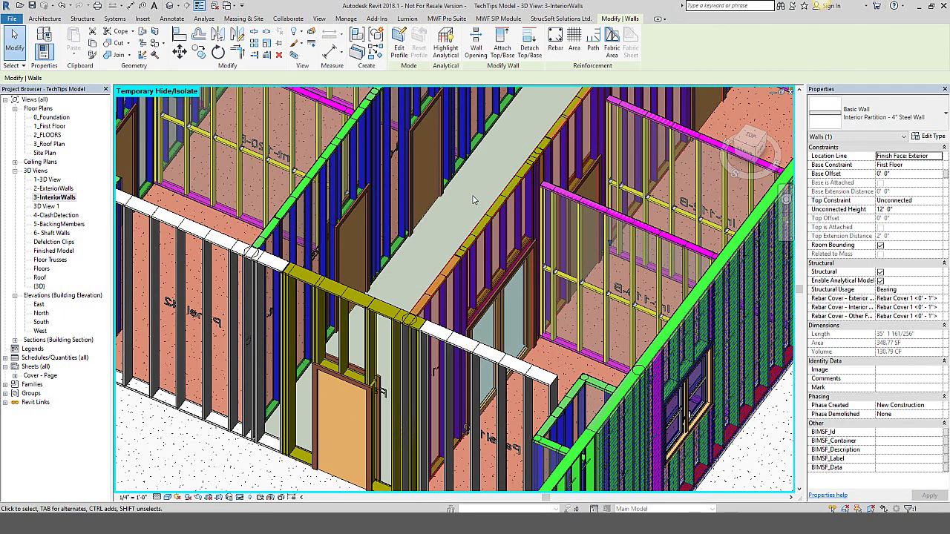
# Clear the selection and orbit the 3D view across the interior partitions' olive 33-mil tracks
pyautogui.press('Escape')
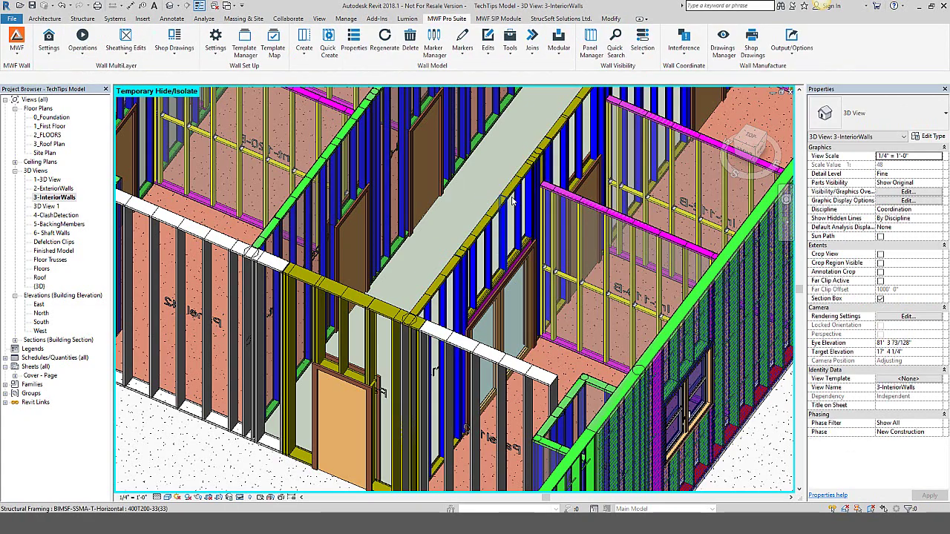
pyautogui.keyDown('shift'); pyautogui.moveTo(511, 200); pyautogui.dragTo(363, 334, button='middle'); pyautogui.keyUp('shift')
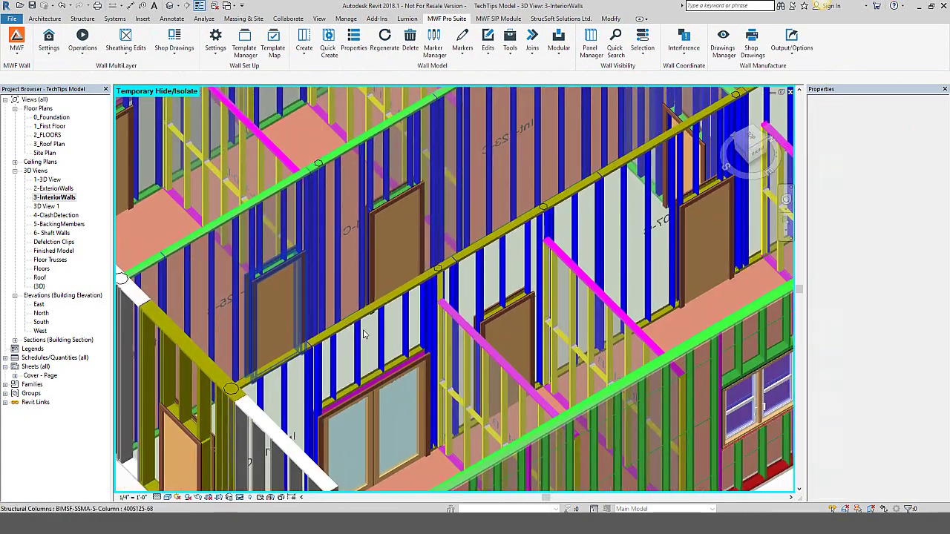
pyautogui.scroll(2, 363, 334)
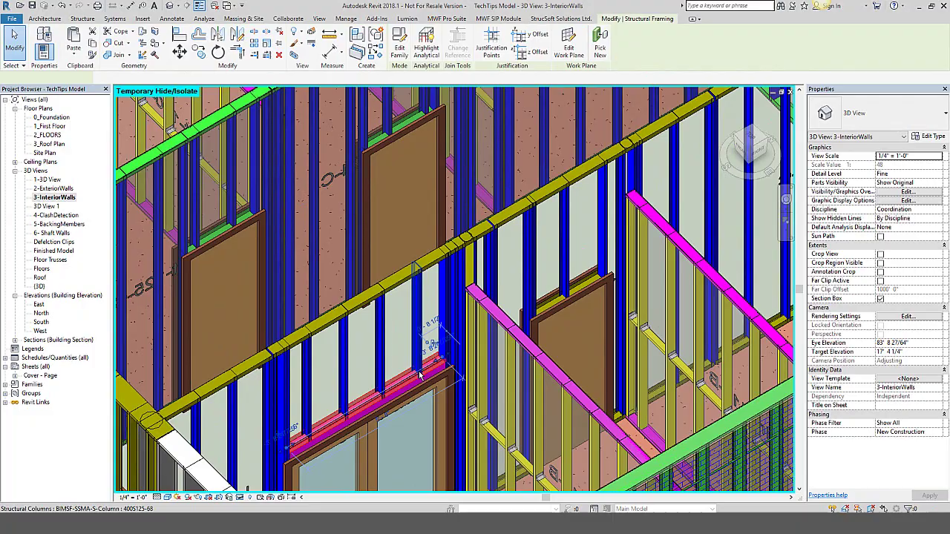
pyautogui.moveTo(419, 376)
pyautogui.keyDown('shift'); pyautogui.mouseDown(button='middle')
pyautogui.moveTo(213, 339)
pyautogui.moveTo(413, 303)
pyautogui.moveTo(193, 263)
pyautogui.moveTo(166, 295)
pyautogui.mouseUp(button='middle'); pyautogui.keyUp('shift')
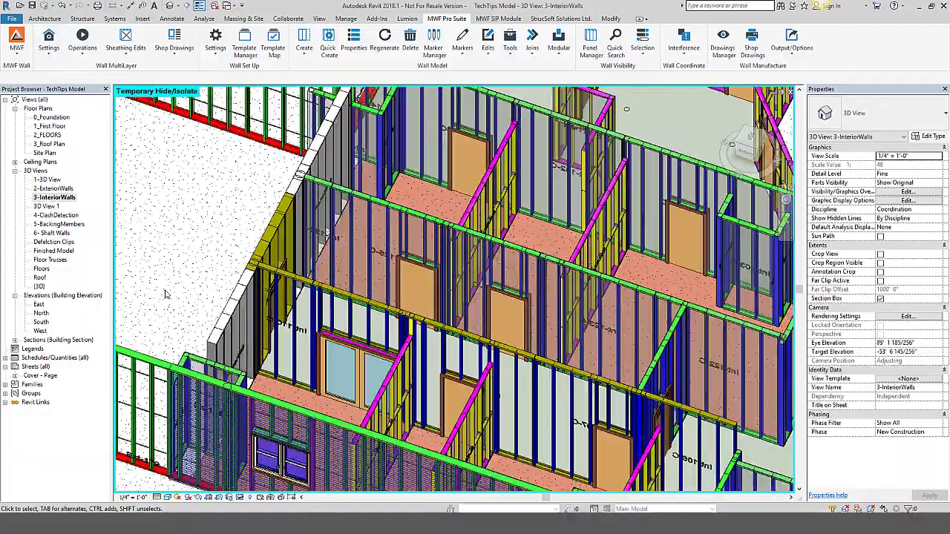